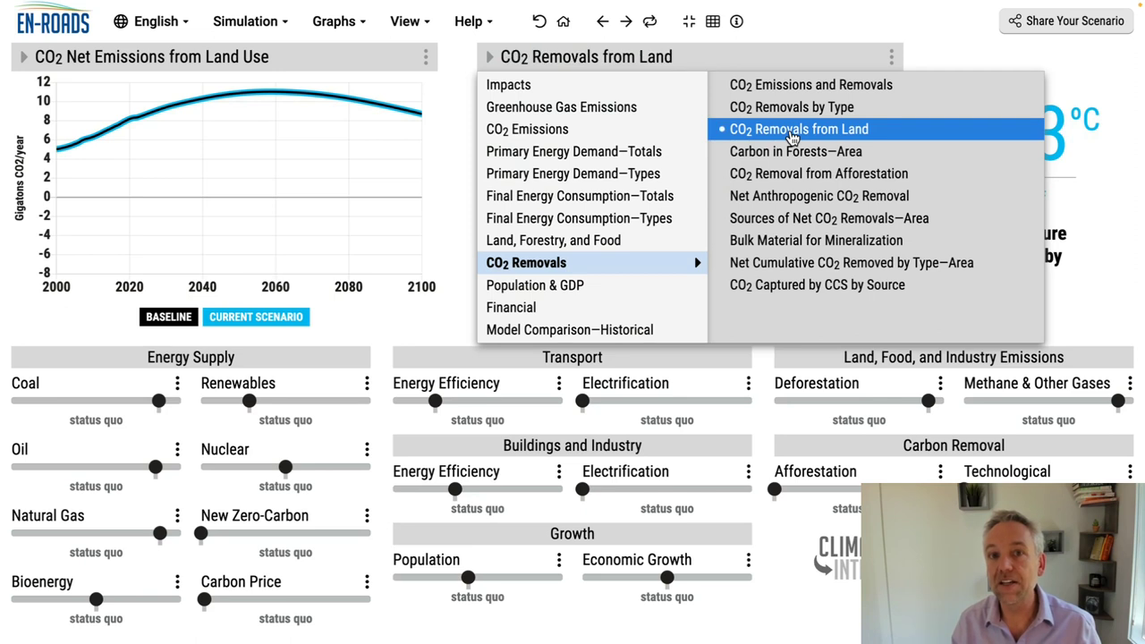
# Open Deforestation and Food with detailed settings on and bring Reduction in deforestation (0%) into view.
pyautogui.click(941, 384)
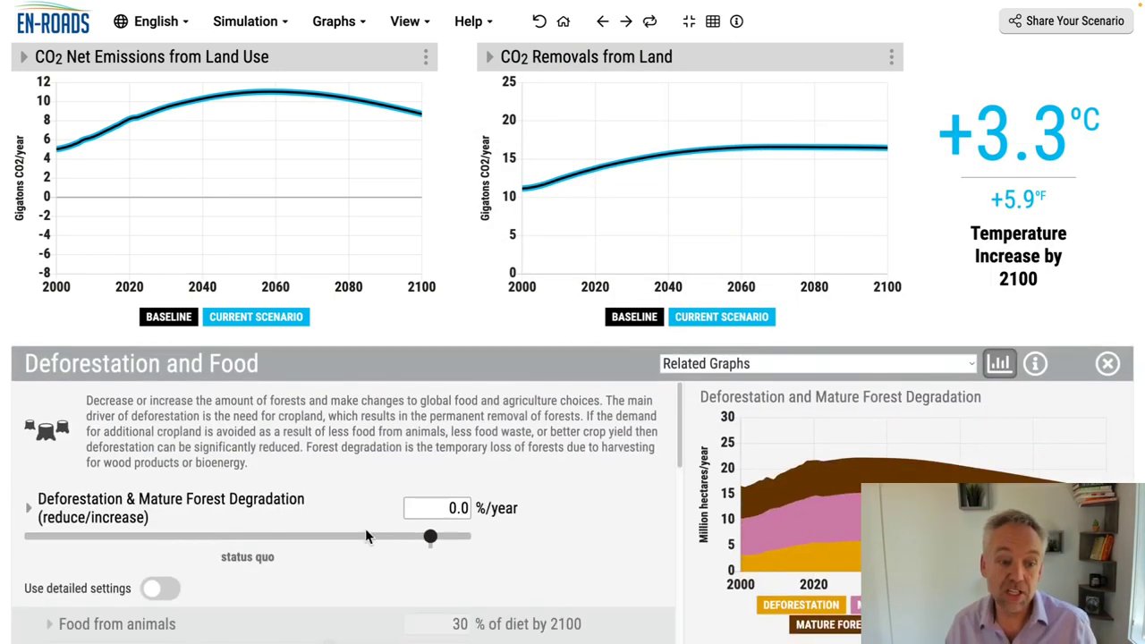
pyautogui.click(163, 589)
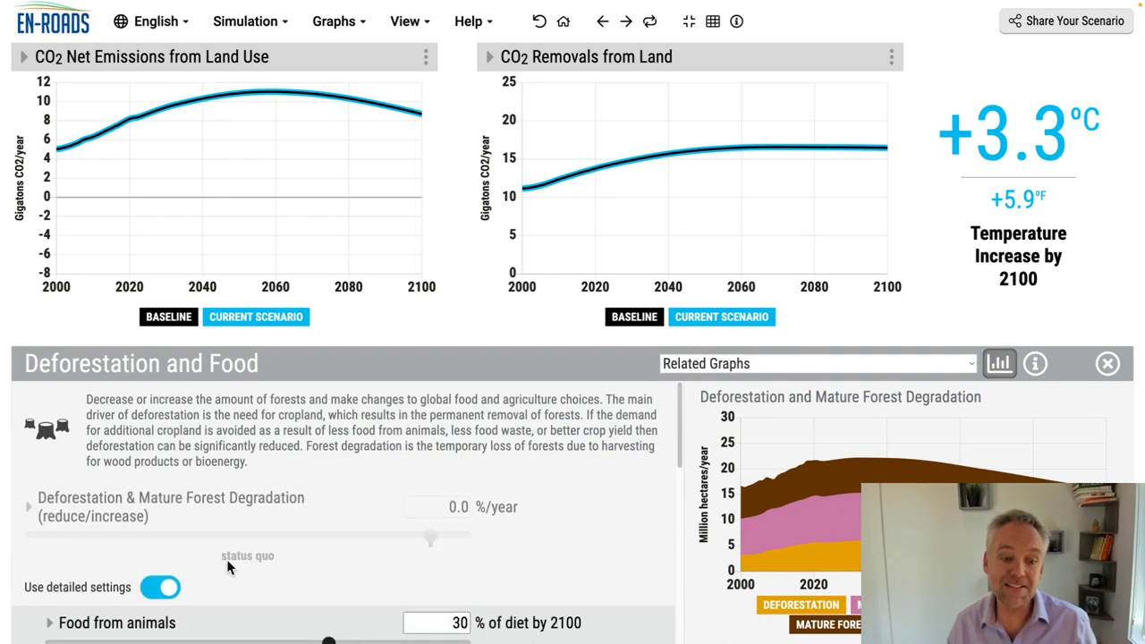
pyautogui.scroll(-1, 226, 563)
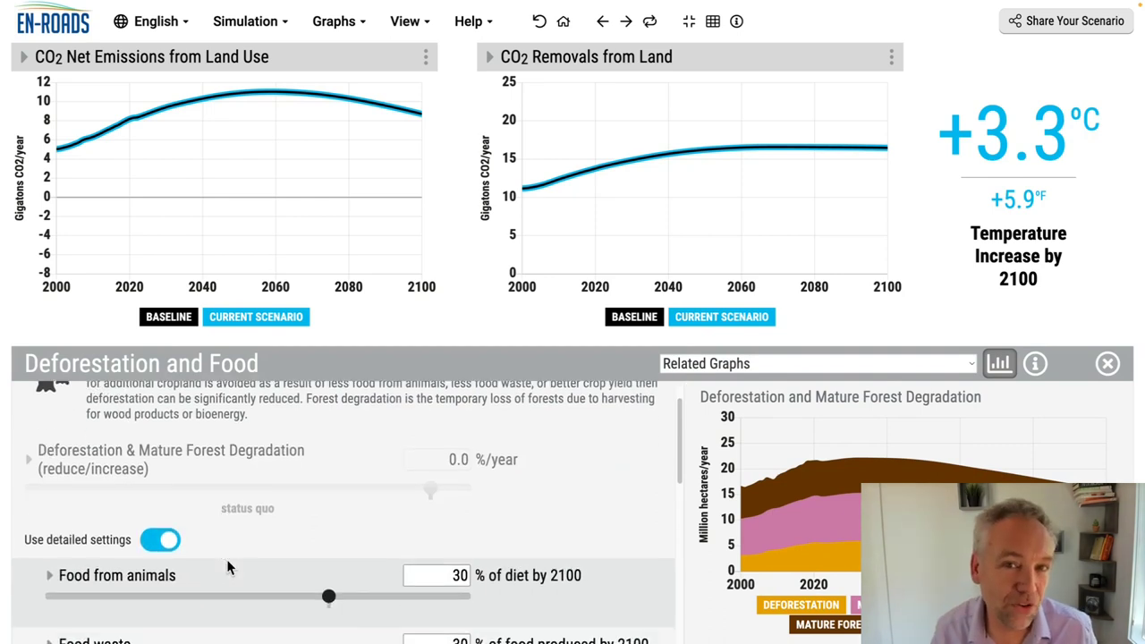
pyautogui.scroll(-4, 226, 559)
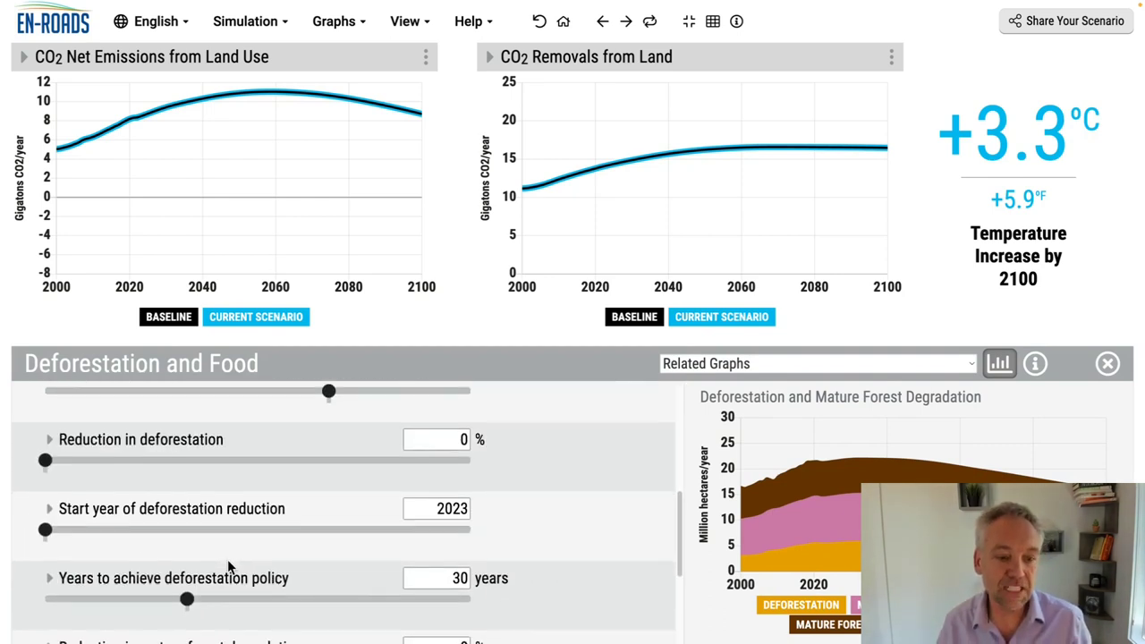
pyautogui.scroll(-1, 229, 565)
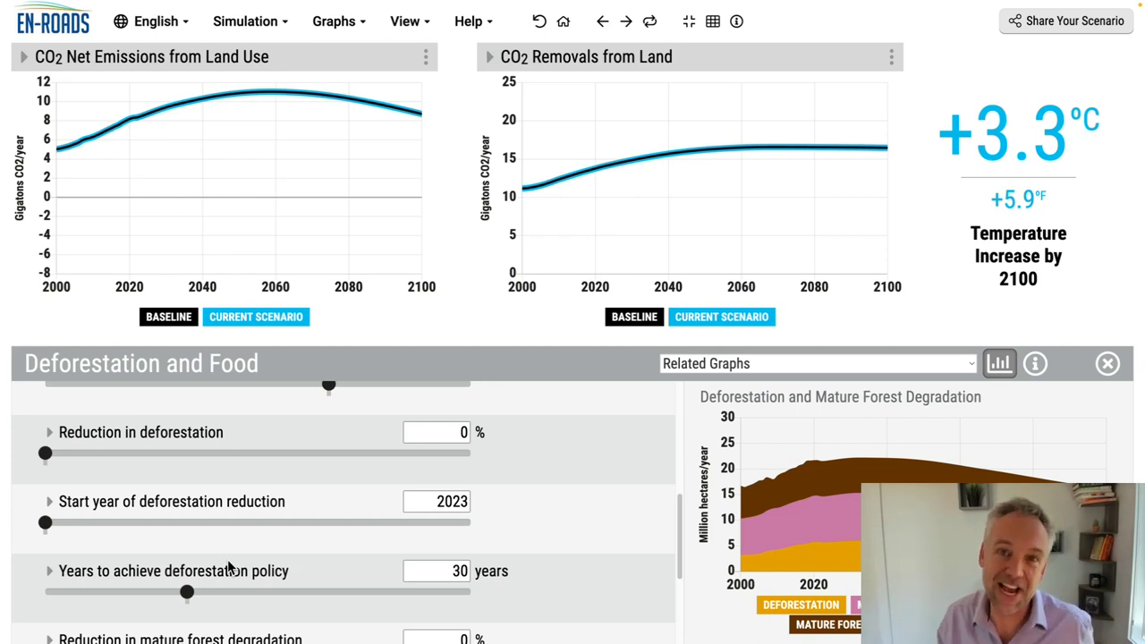
# Set reduction in deforestation to 93% and compare it with the no-reduction scenario via undo/redo.
pyautogui.click(441, 454)
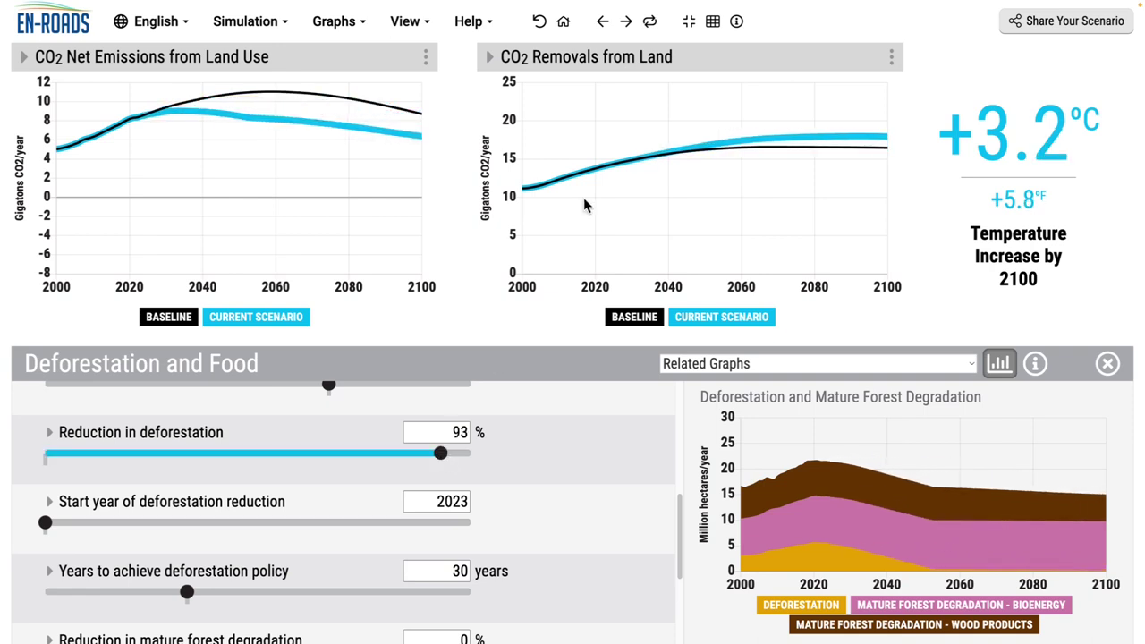
pyautogui.click(652, 23)
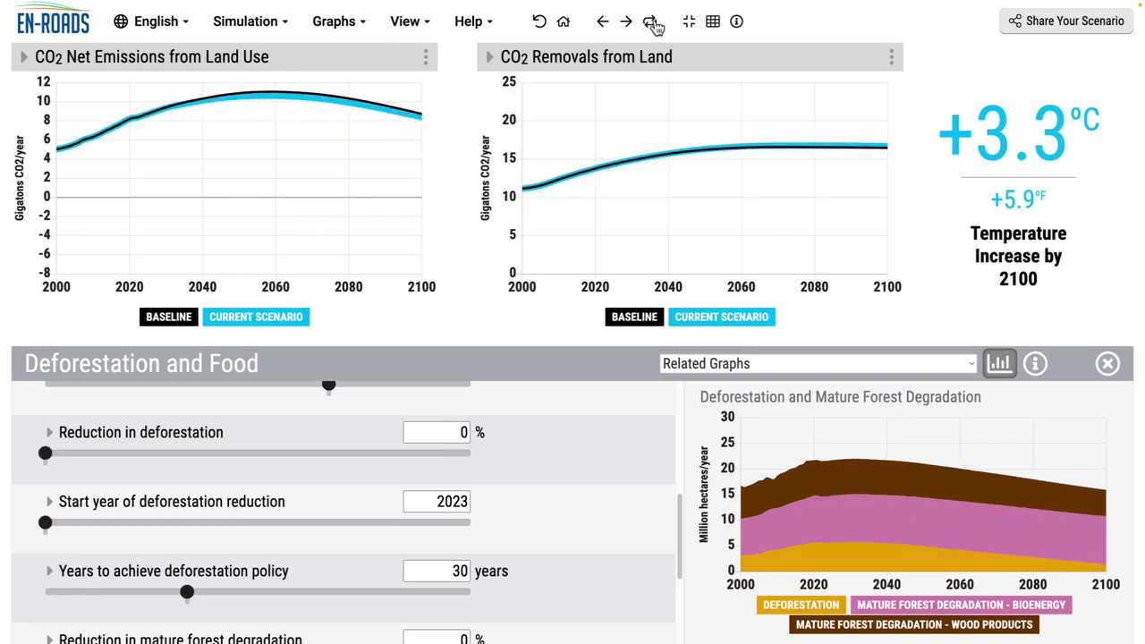
pyautogui.click(653, 24)
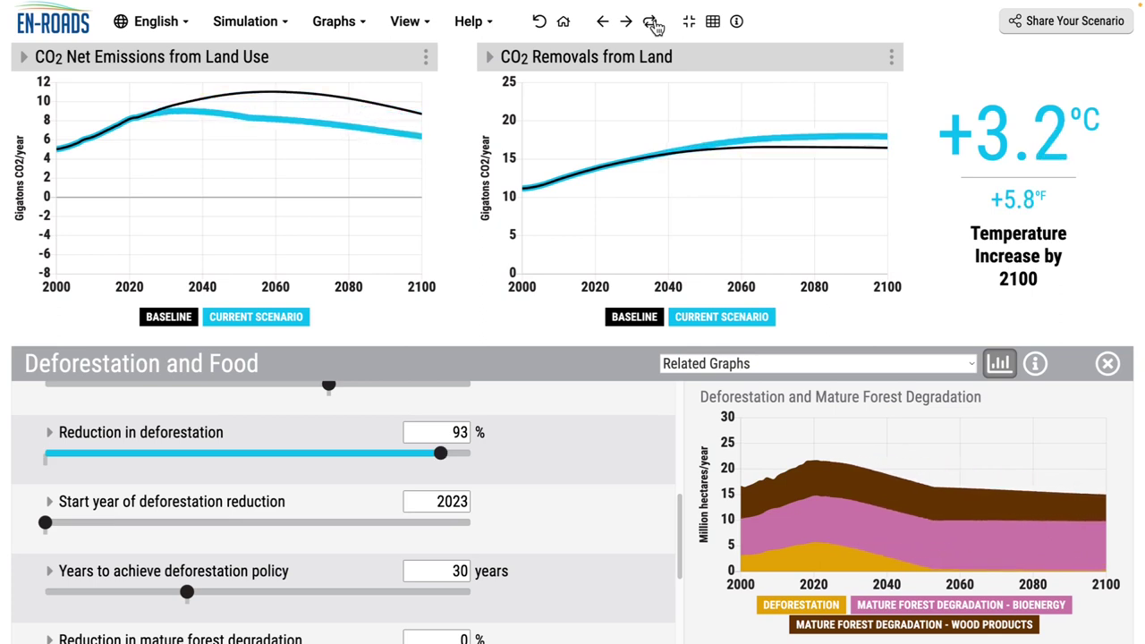
pyautogui.click(653, 23)
pyautogui.click(652, 24)
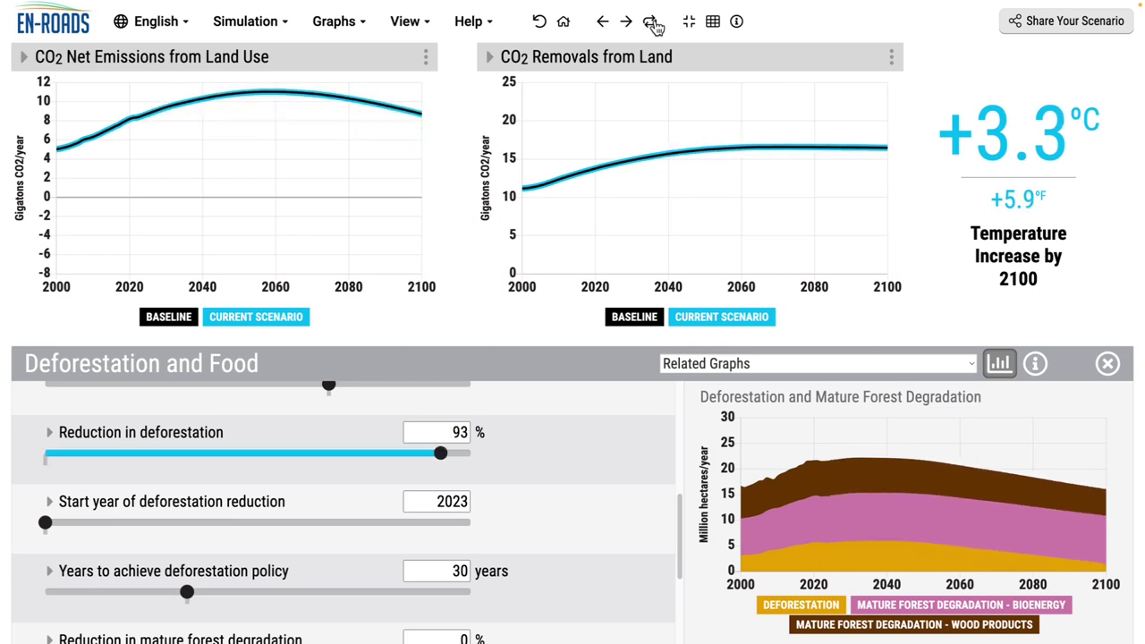
pyautogui.click(652, 25)
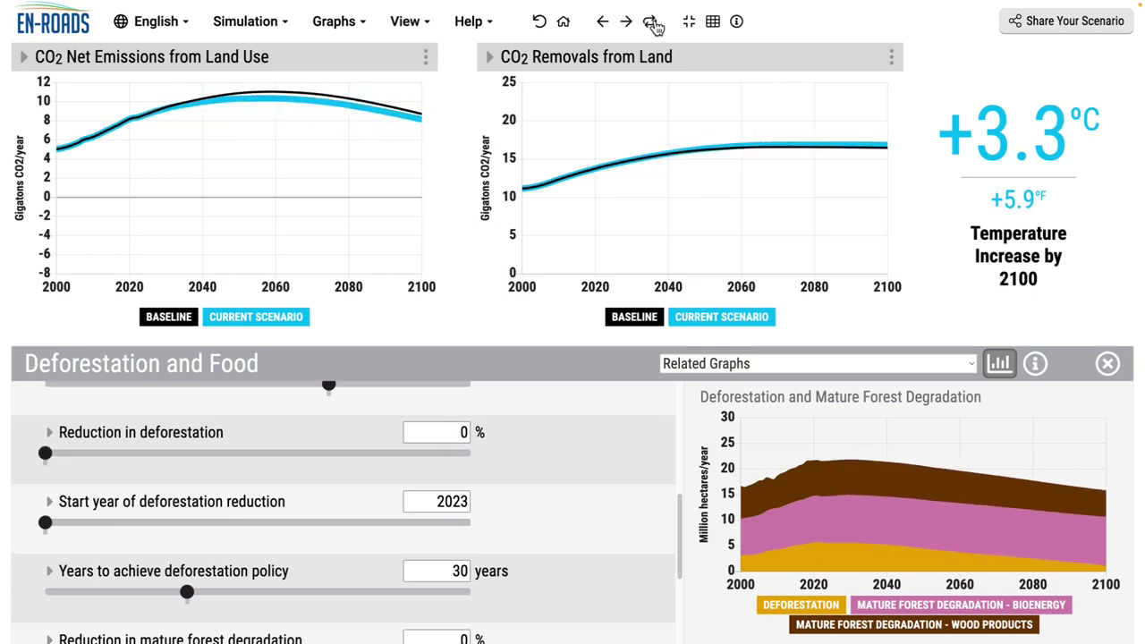
pyautogui.click(652, 23)
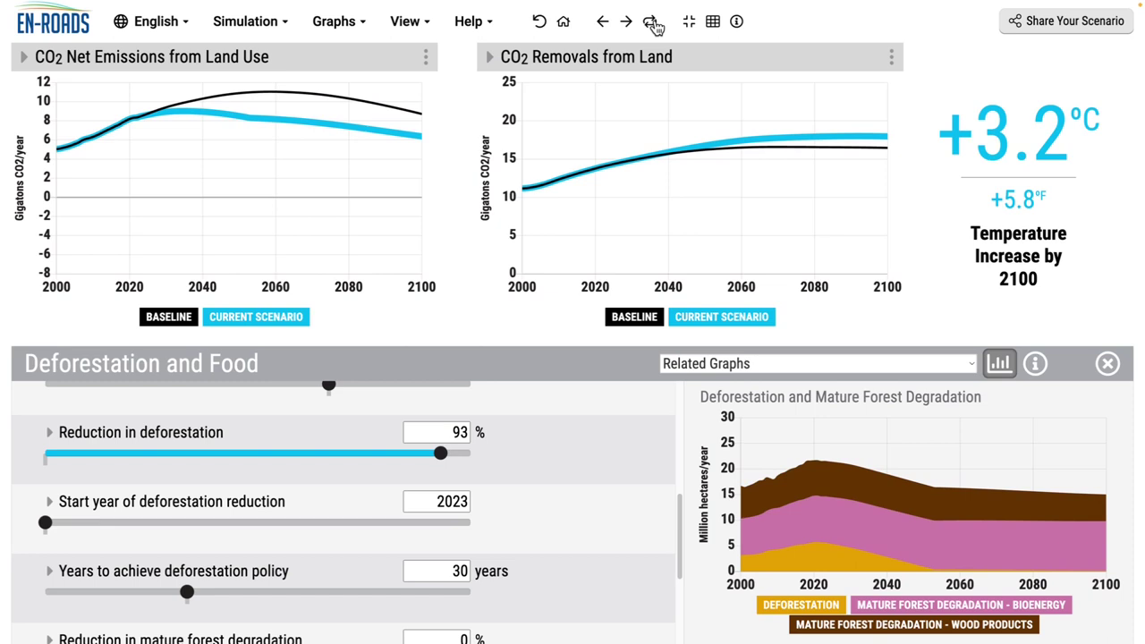
# Keep toggling between no reduction and 93%, ending at 93% with warming at +3.2°C.
pyautogui.click(653, 25)
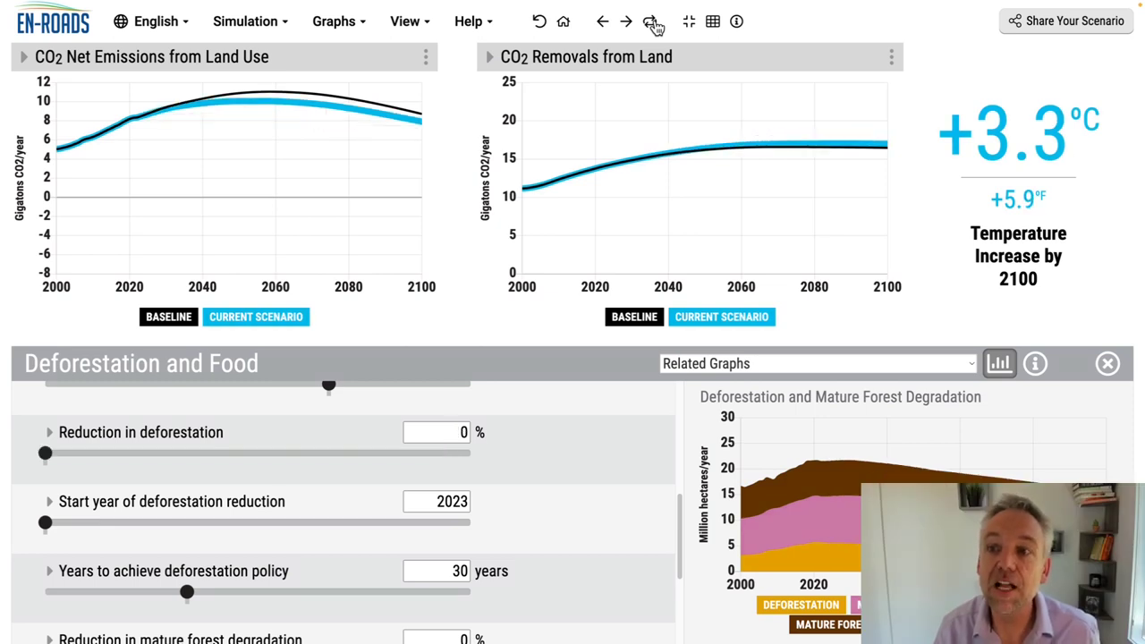
pyautogui.click(653, 25)
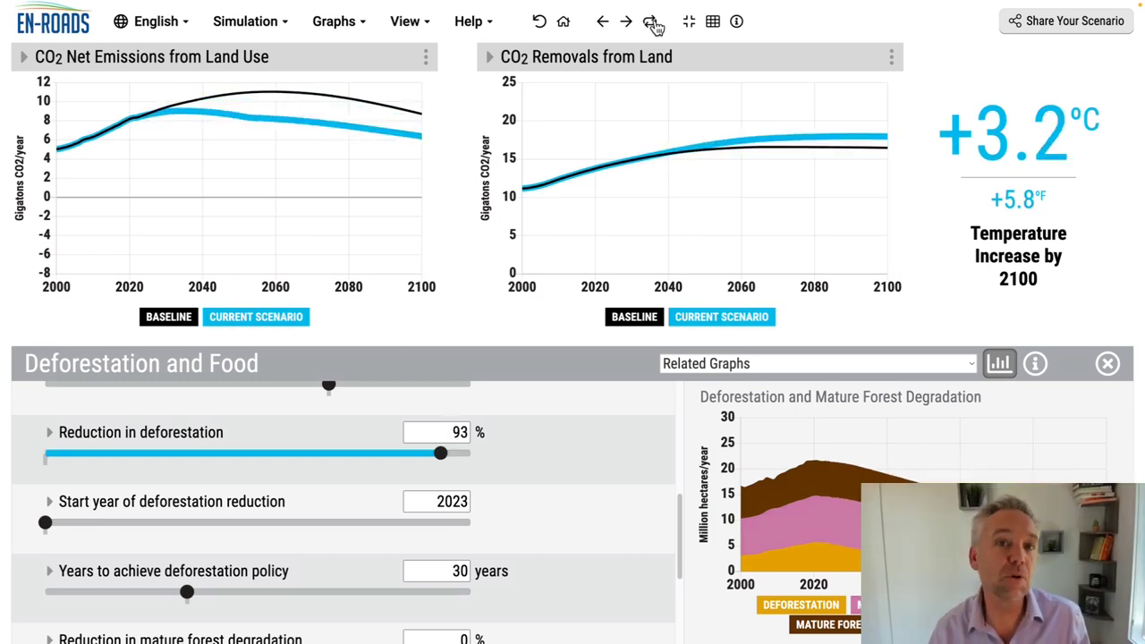
pyautogui.click(653, 25)
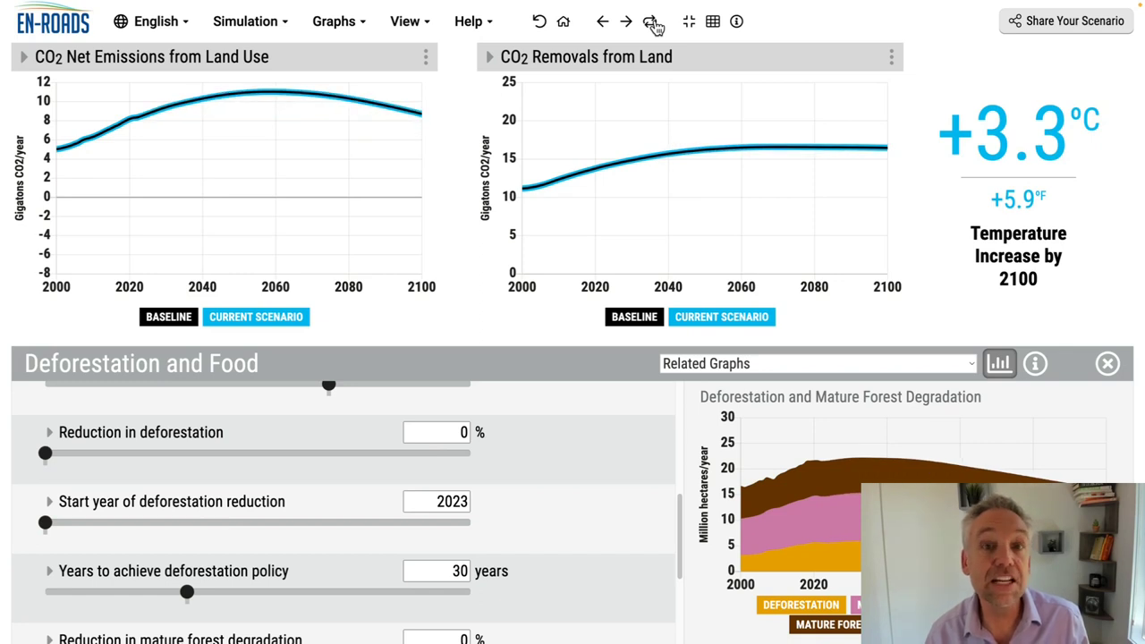
pyautogui.click(653, 25)
pyautogui.click(653, 25)
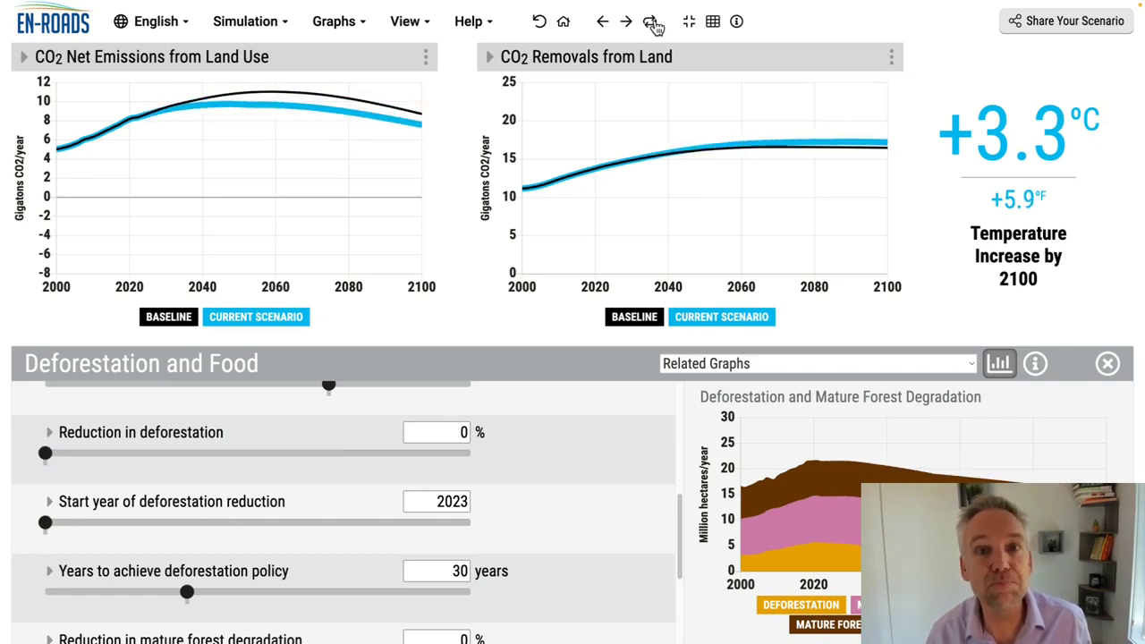
pyautogui.click(653, 25)
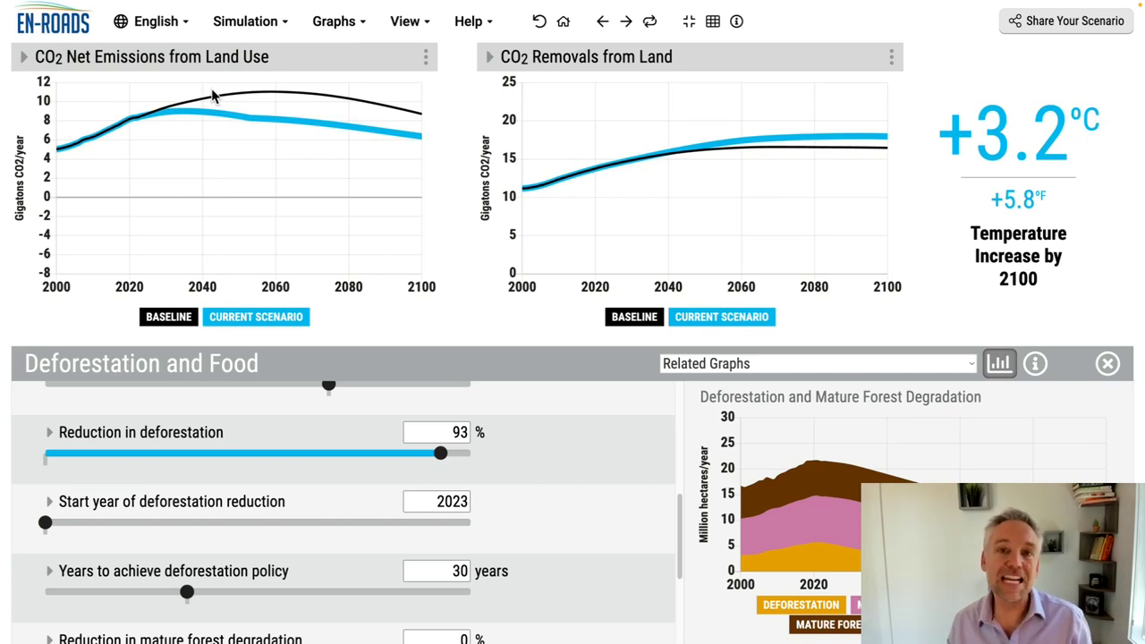
# Undo the deforestation reduction and replace the CO2 Removals from Land graph with Forest Area by Age.
pyautogui.click(540, 22)
pyautogui.click(562, 63)
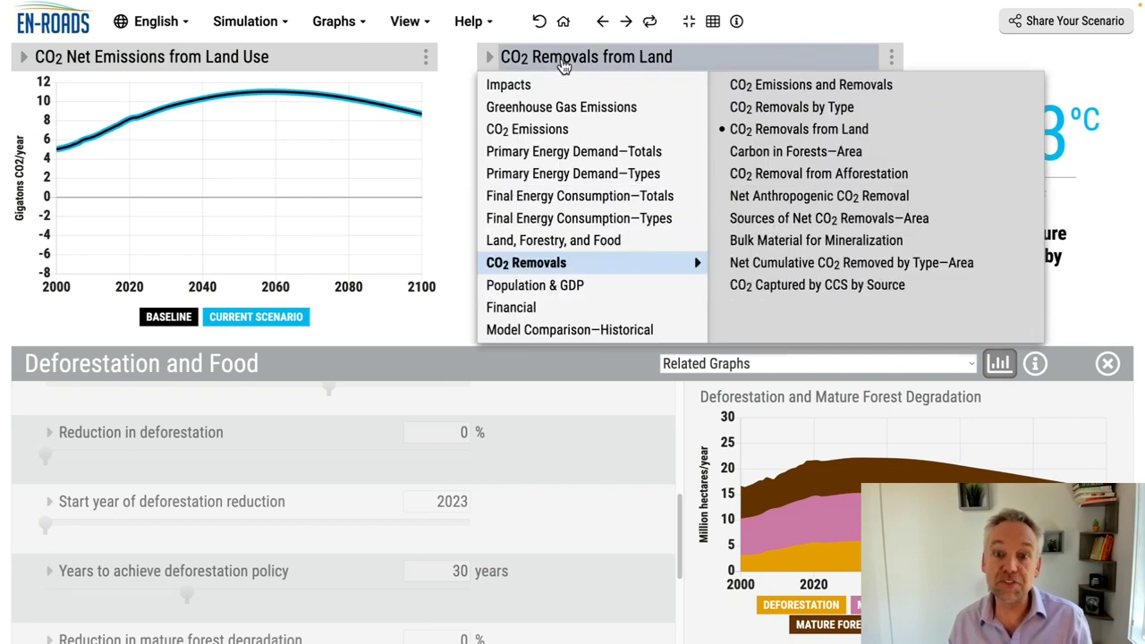
pyautogui.moveTo(577, 244)
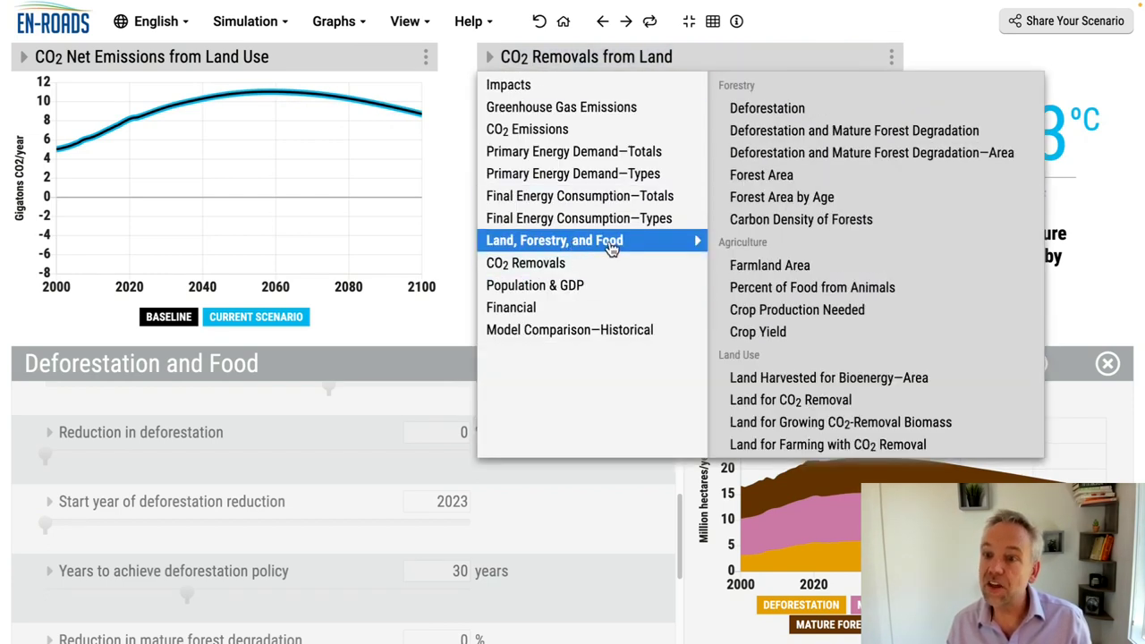
pyautogui.click(794, 199)
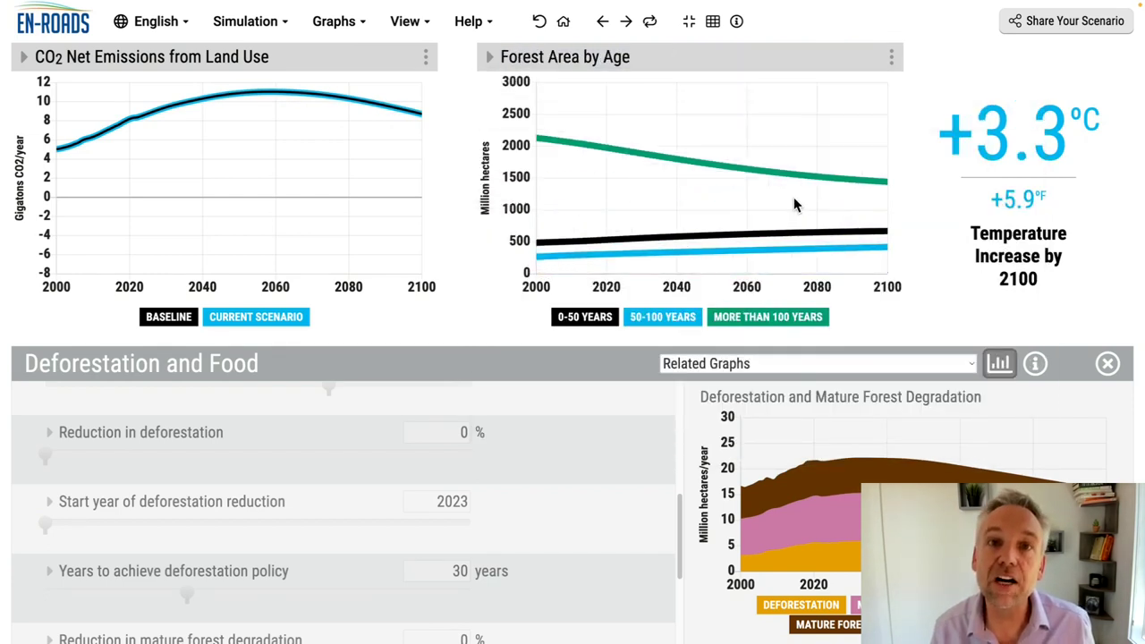
# Turn on 'Use detailed settings' for deforestation and scroll to the mature forest degradation sliders.
pyautogui.scroll(3, 351, 483)
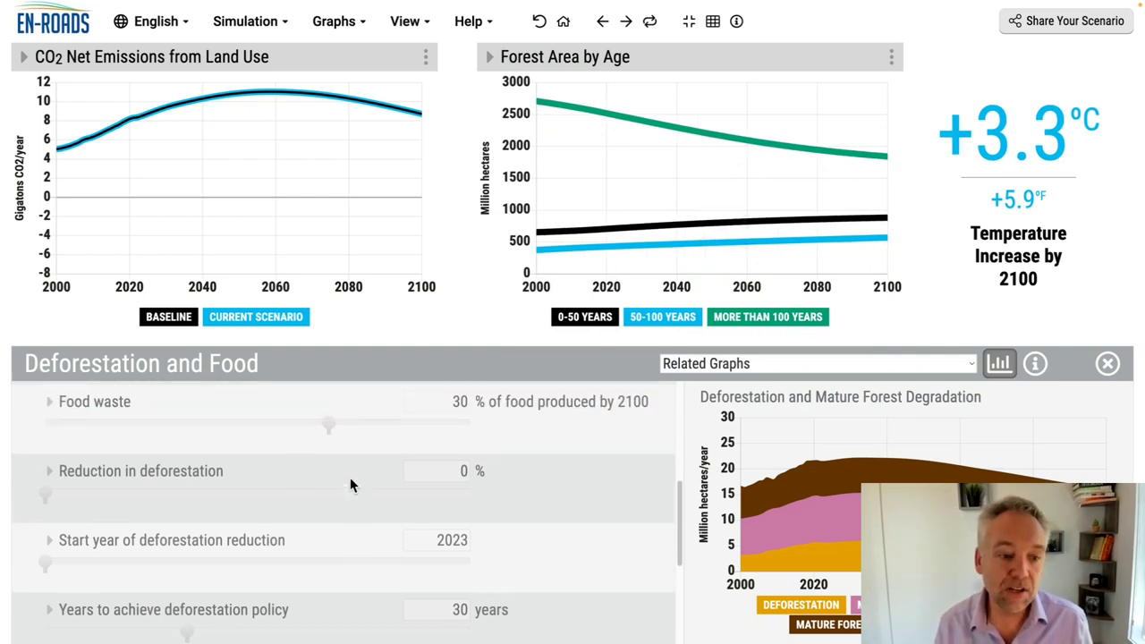
pyautogui.click(165, 418)
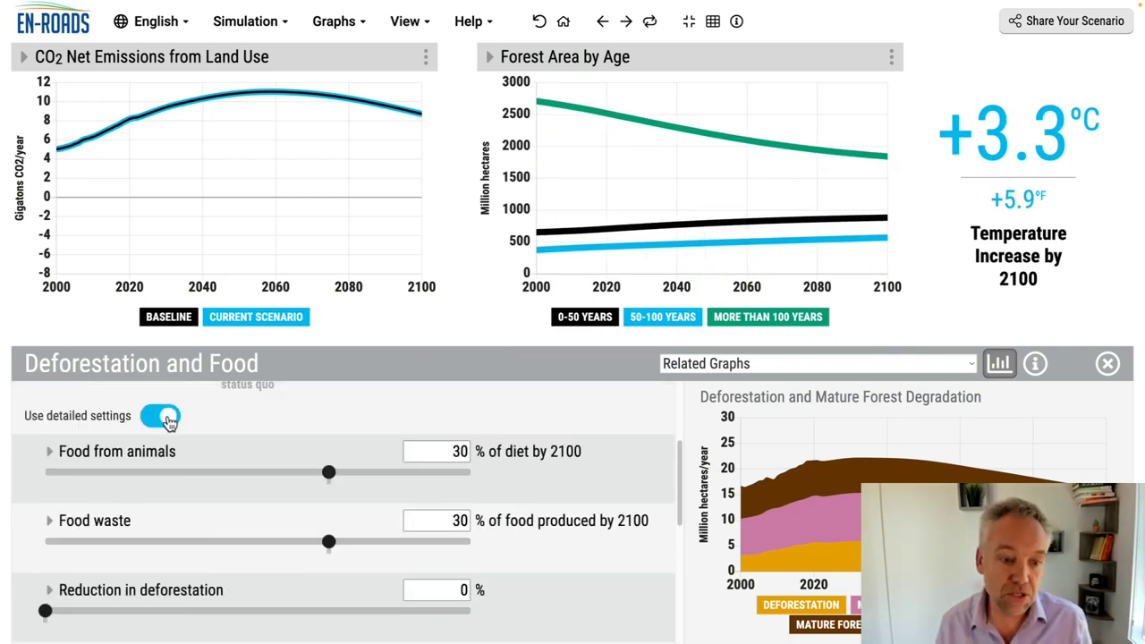
pyautogui.scroll(-2, 198, 492)
pyautogui.scroll(-1, 200, 492)
pyautogui.scroll(-1, 201, 491)
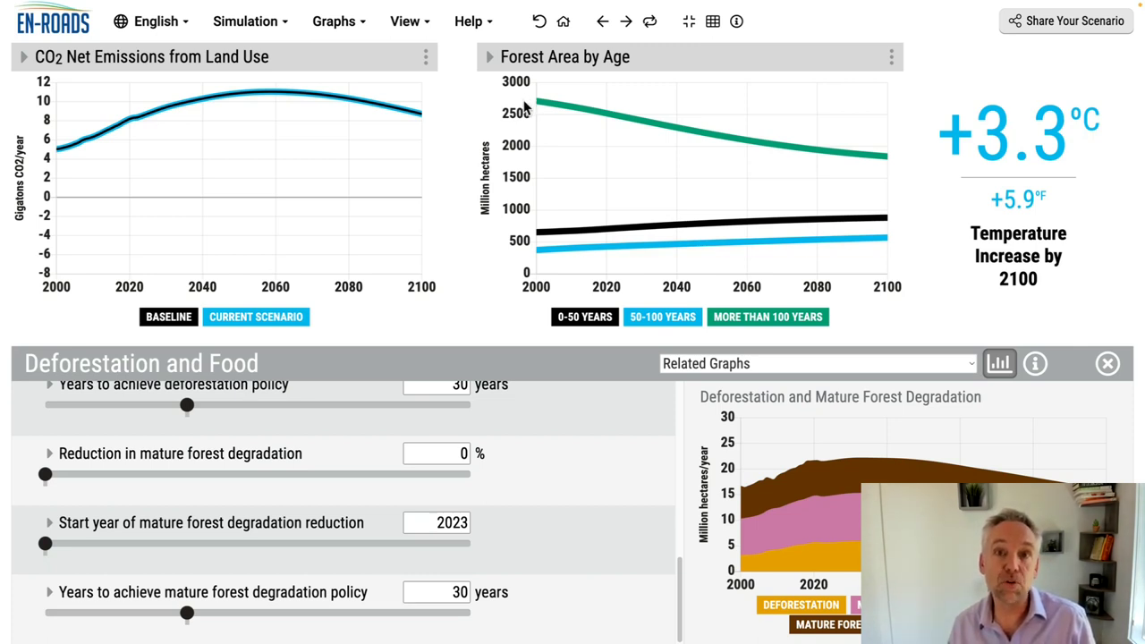
pyautogui.moveTo(658, 127)
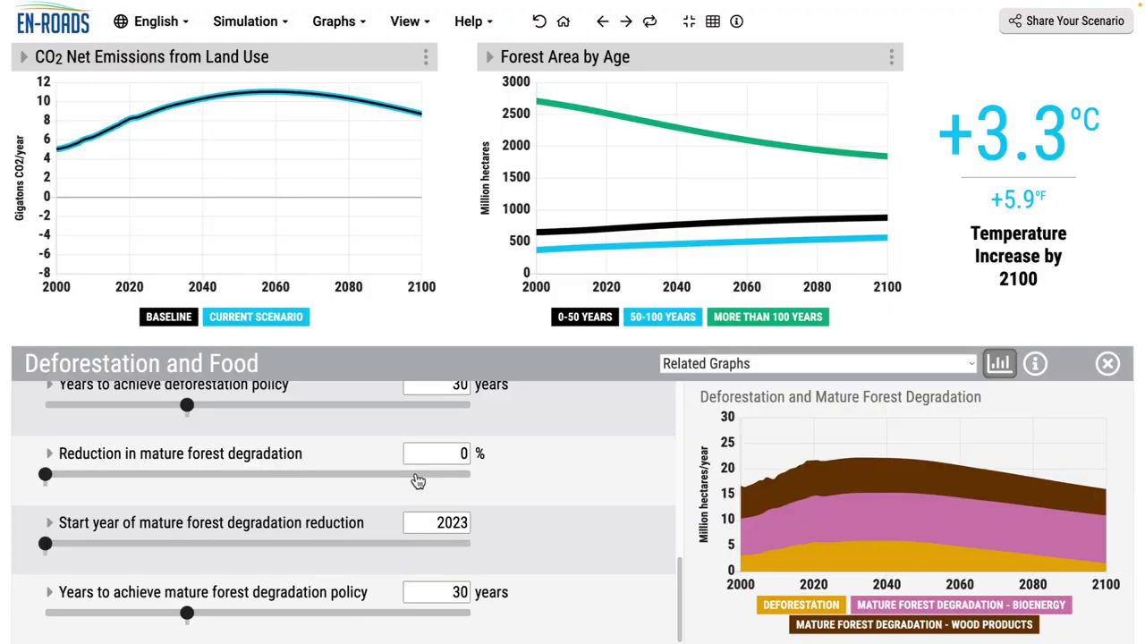
pyautogui.click(416, 475)
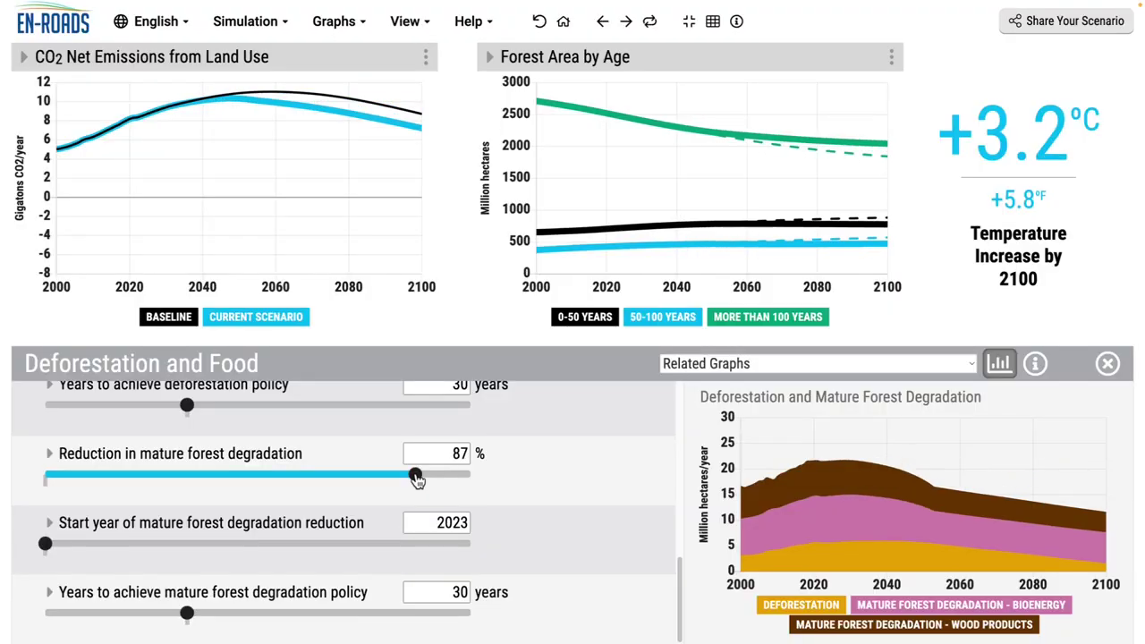
pyautogui.click(651, 24)
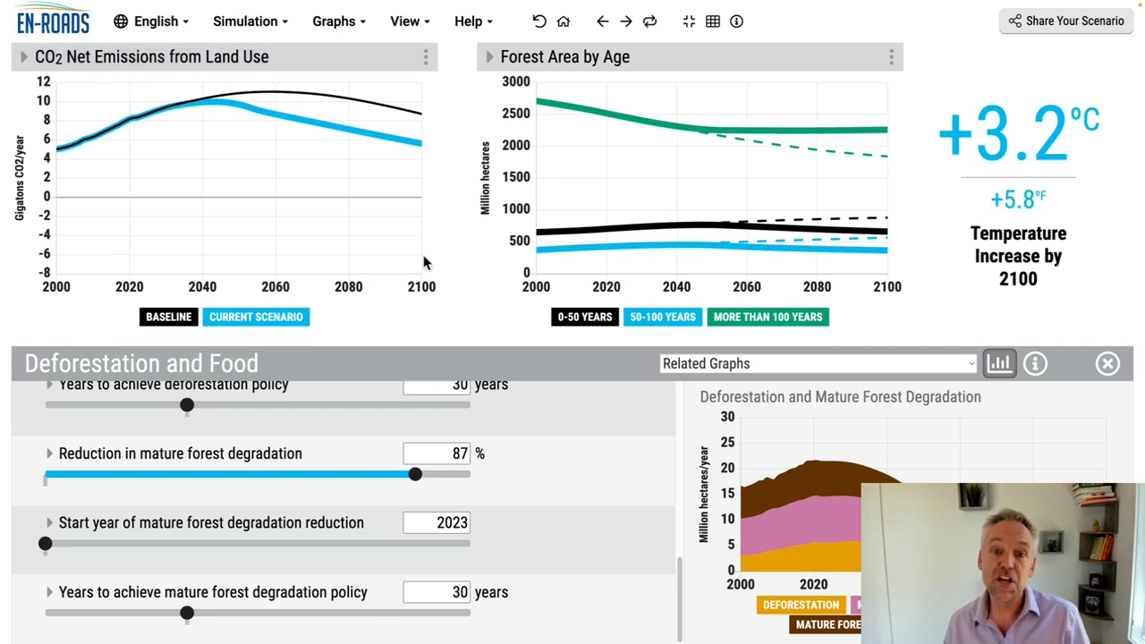
pyautogui.click(541, 23)
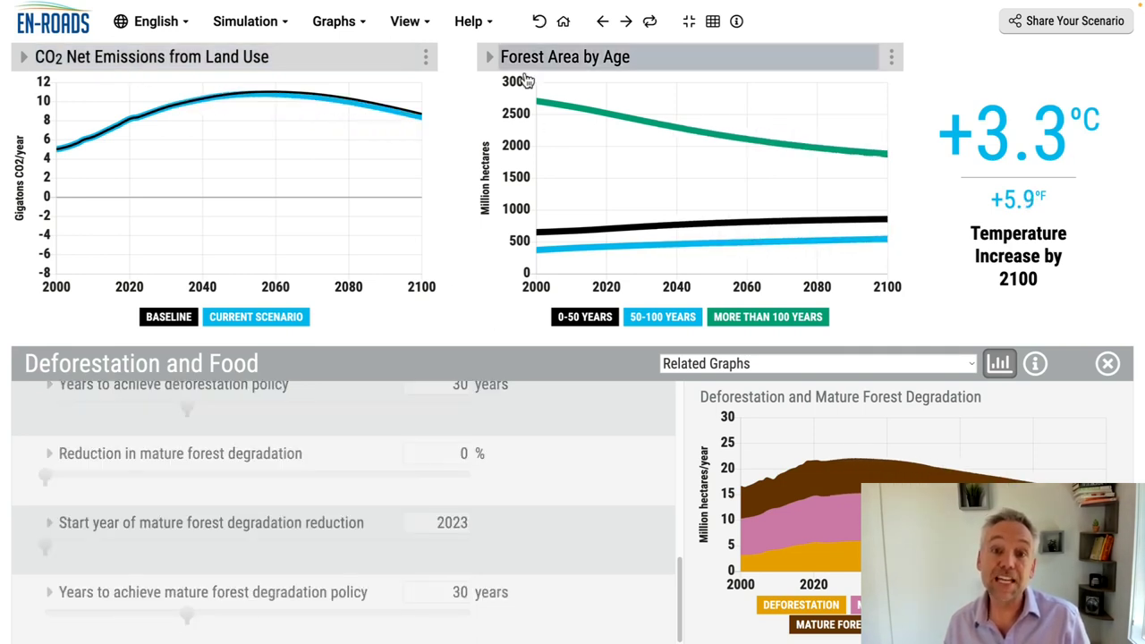
# Close the details, set Deforestation to highly reduced, and replay the change to see +3.1°C warming.
pyautogui.click(474, 285)
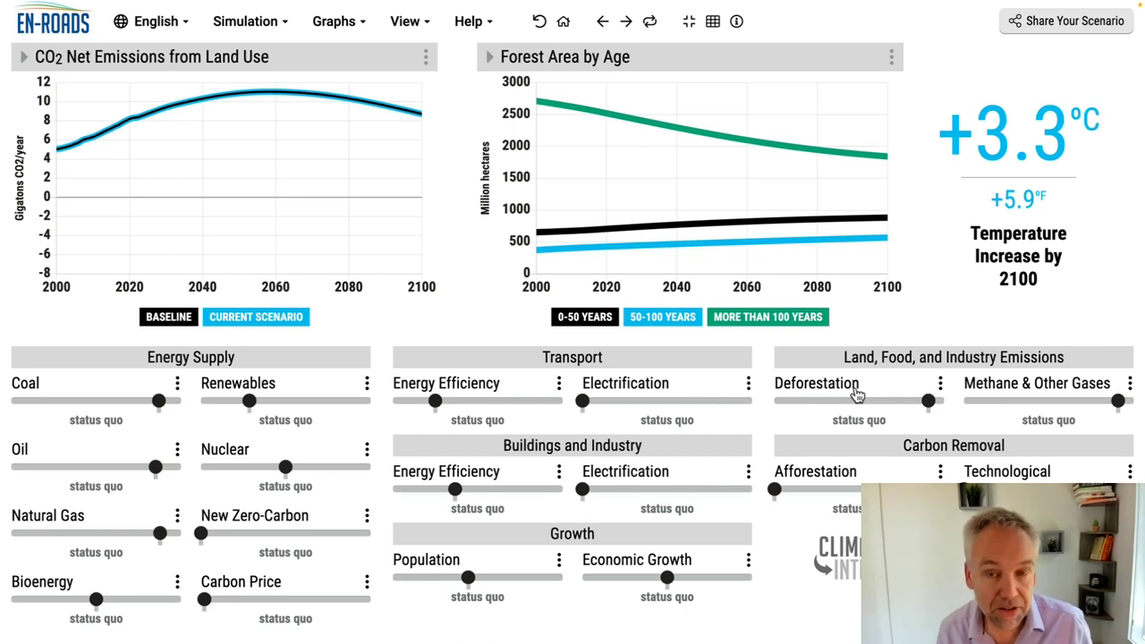
pyautogui.click(781, 402)
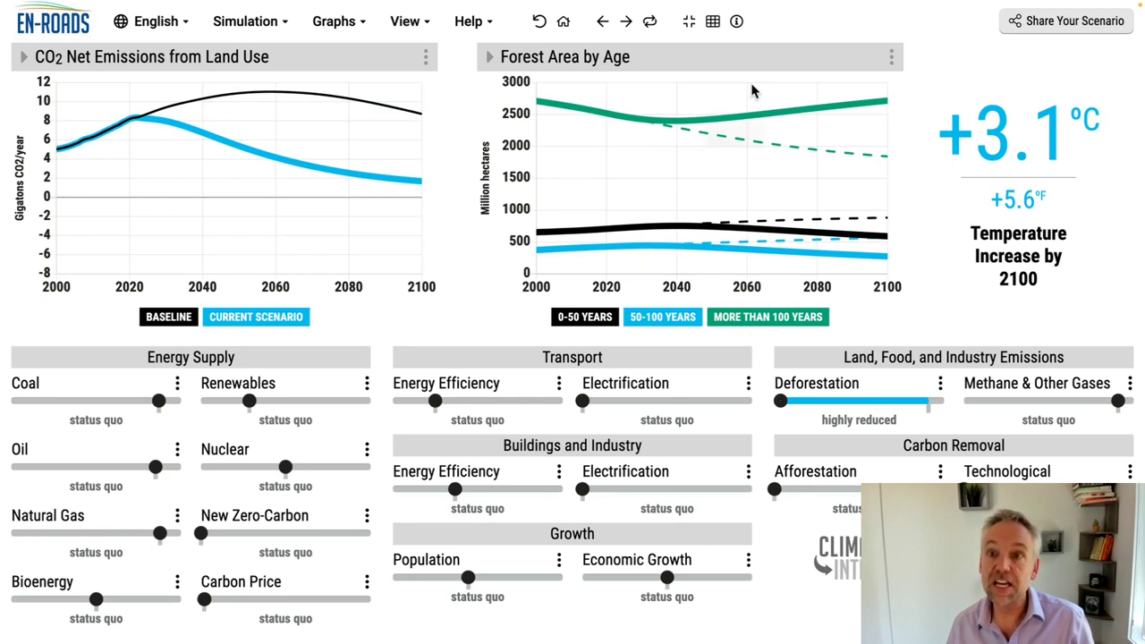
pyautogui.click(651, 27)
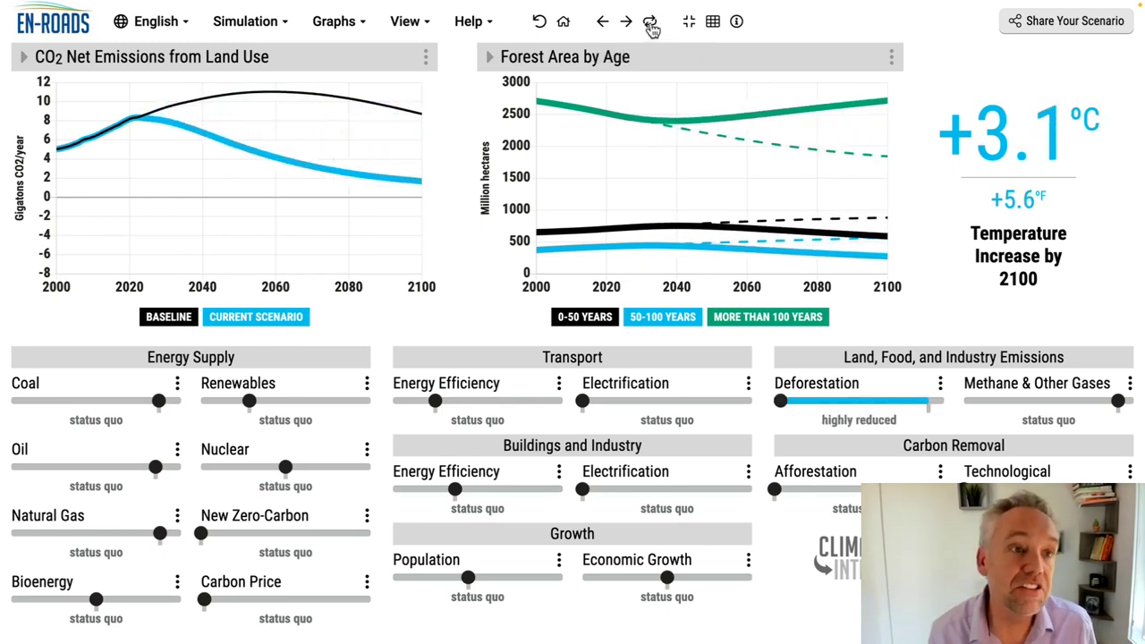
pyautogui.click(651, 27)
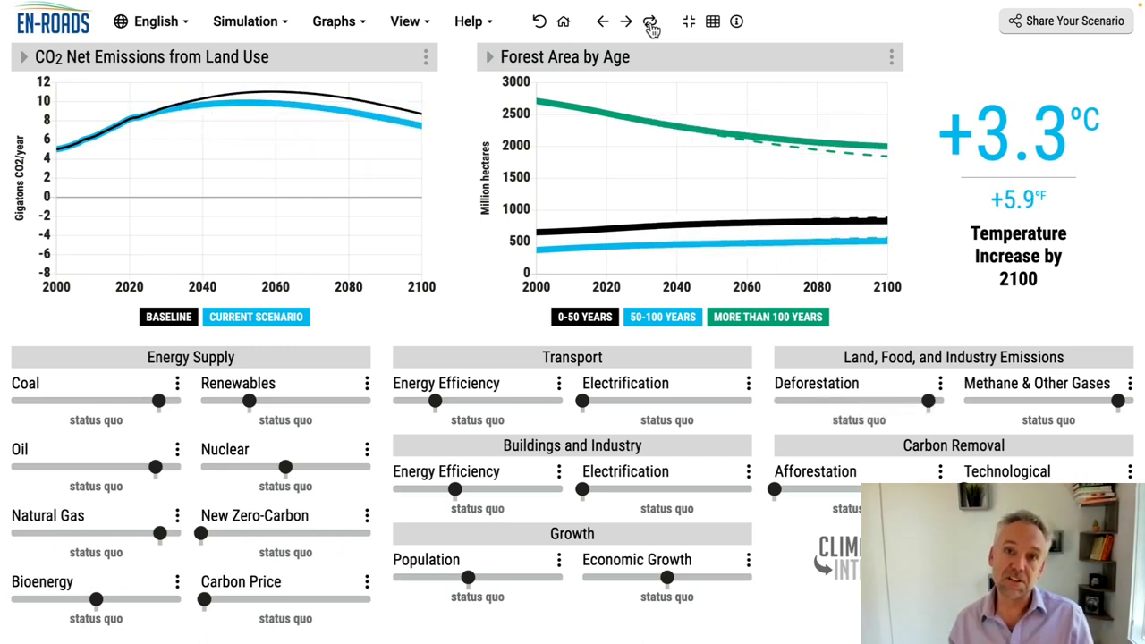
pyautogui.click(651, 23)
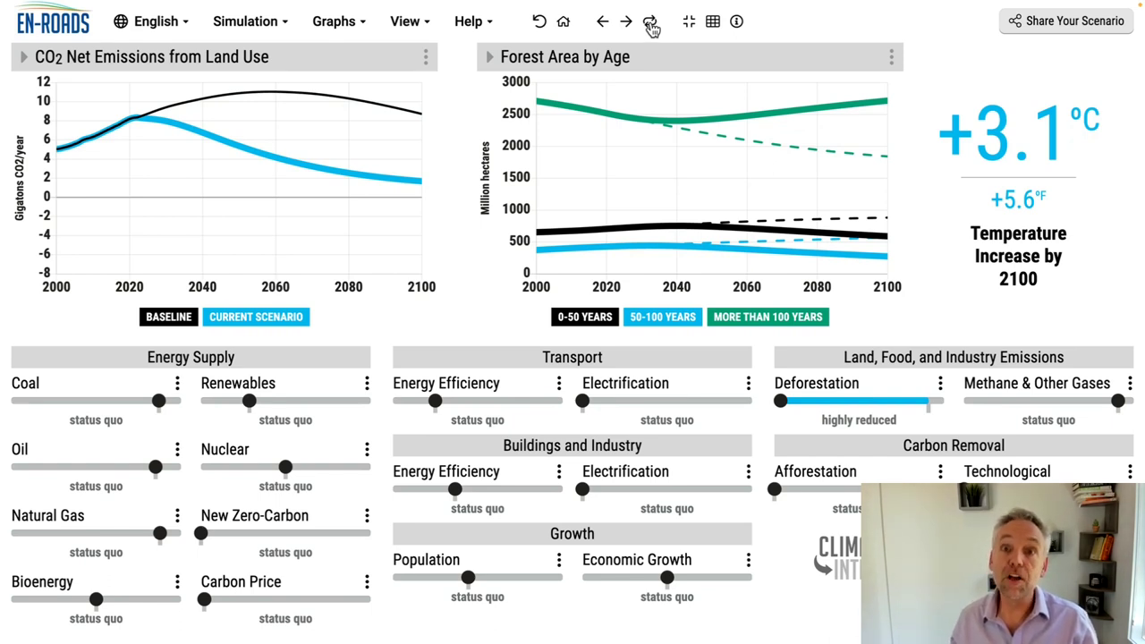
# Reset Deforestation, set Afforestation to high growth, then Deforestation back to highly reduced (+3.1°C).
pyautogui.click(539, 22)
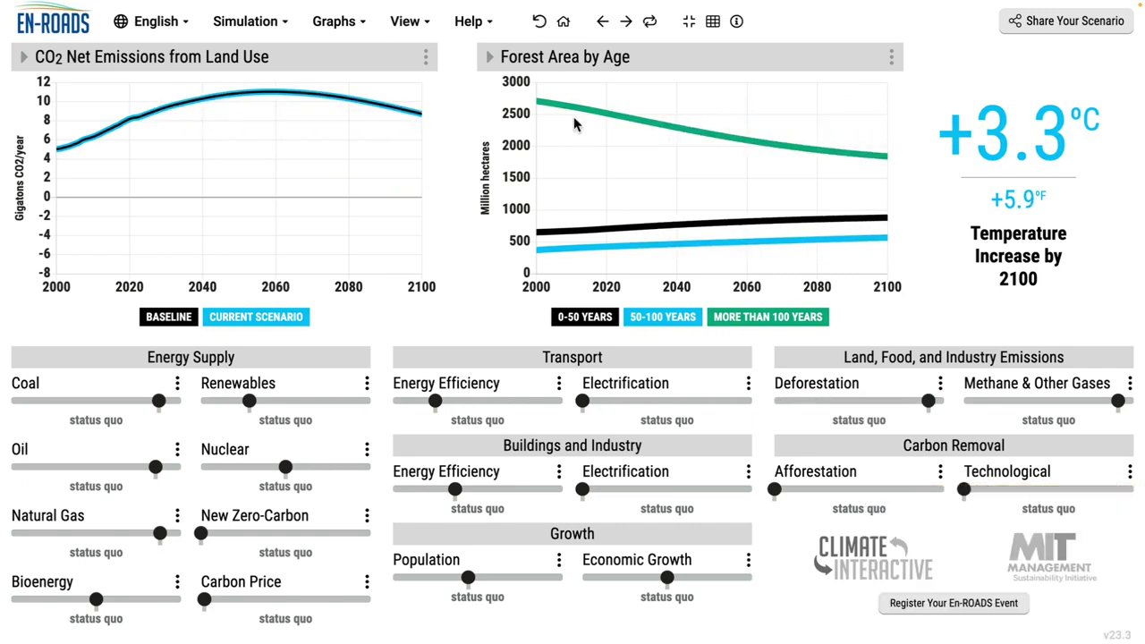
pyautogui.click(898, 492)
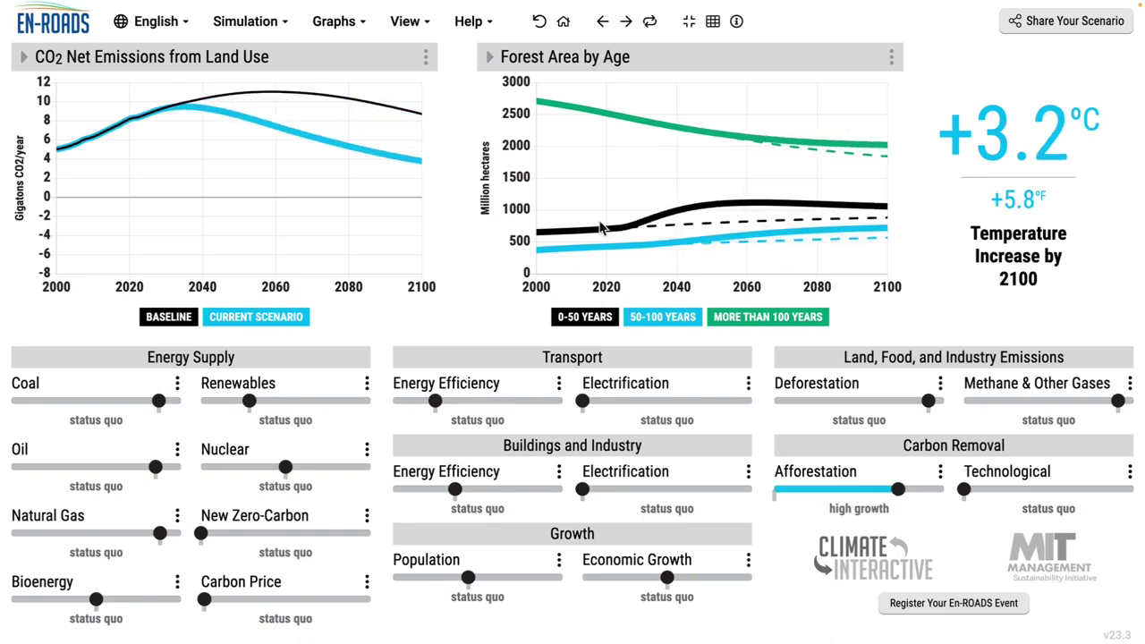
pyautogui.moveTo(629, 232)
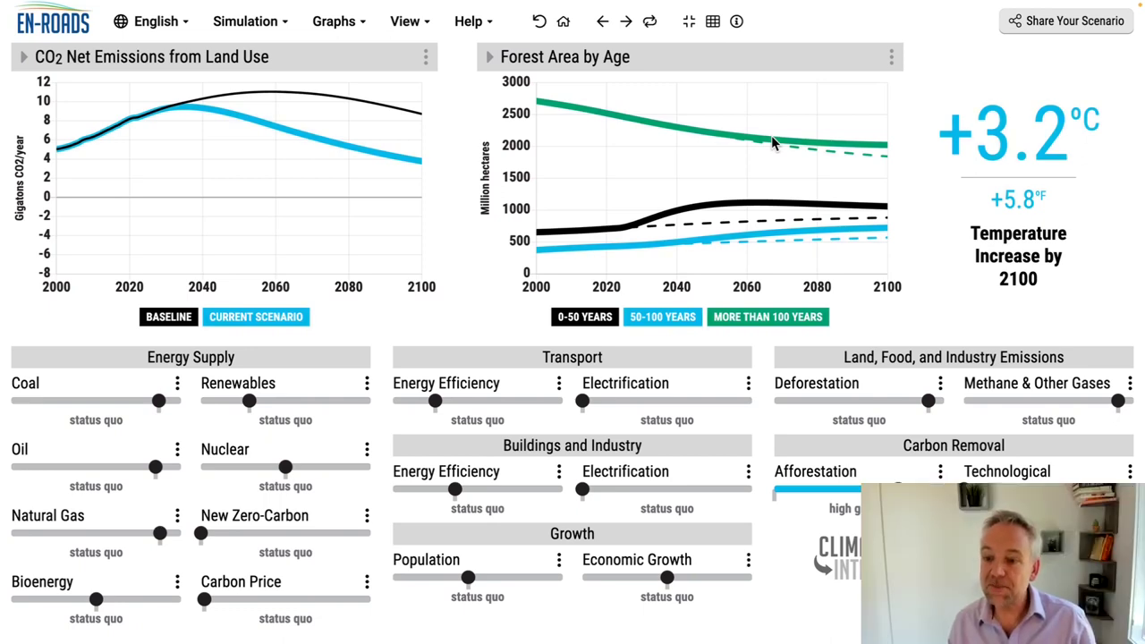
pyautogui.click(784, 404)
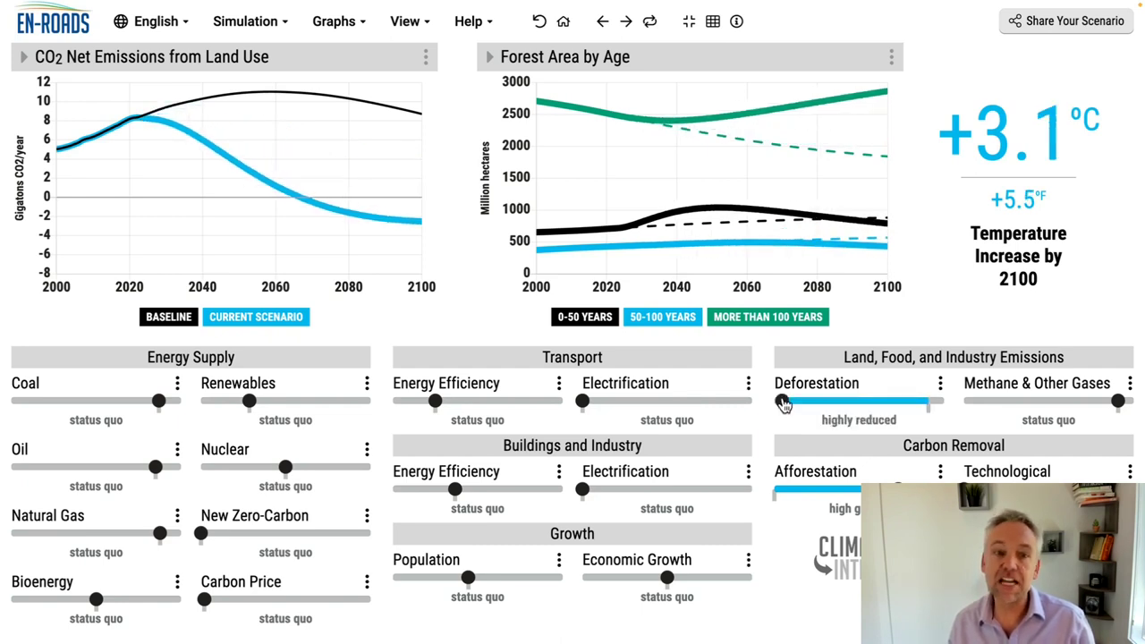